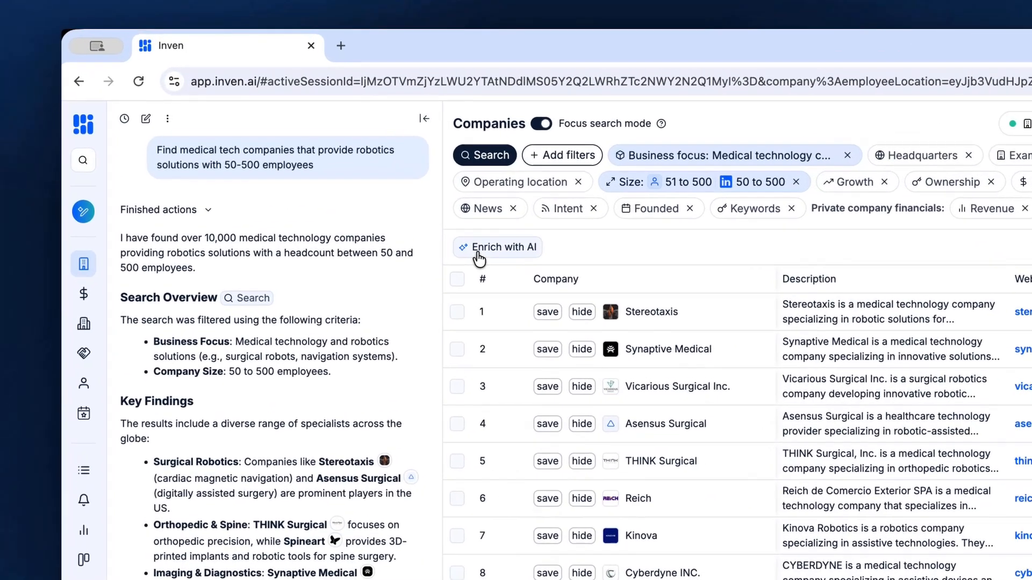
Add an AI enrichment column to the company results and compare the Standard and Advanced modes, keeping Advanced selected.
{"action": "left_click", "coordinate": [398, 178]}
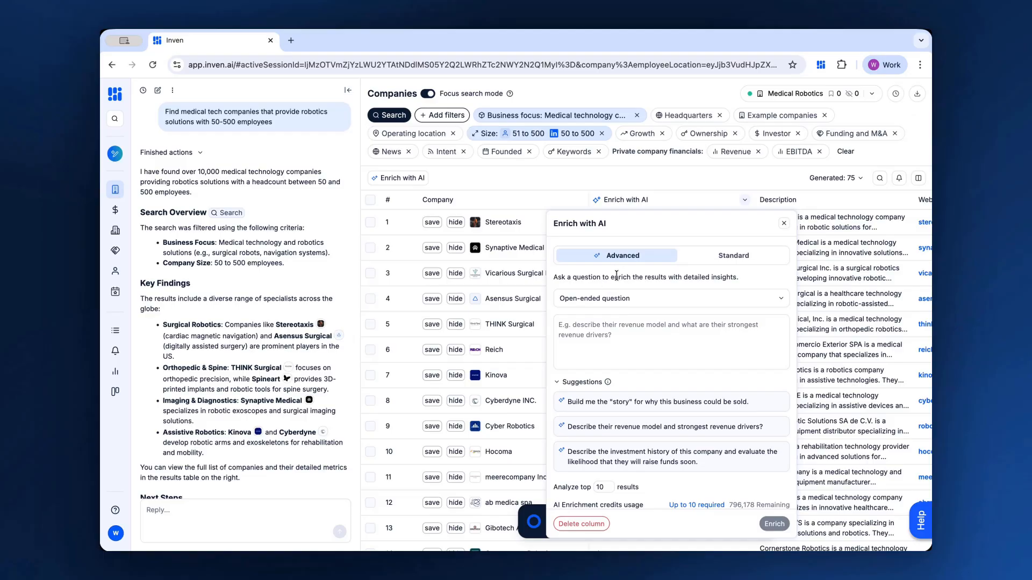
{"action": "mouse_move", "coordinate": [630, 260]}
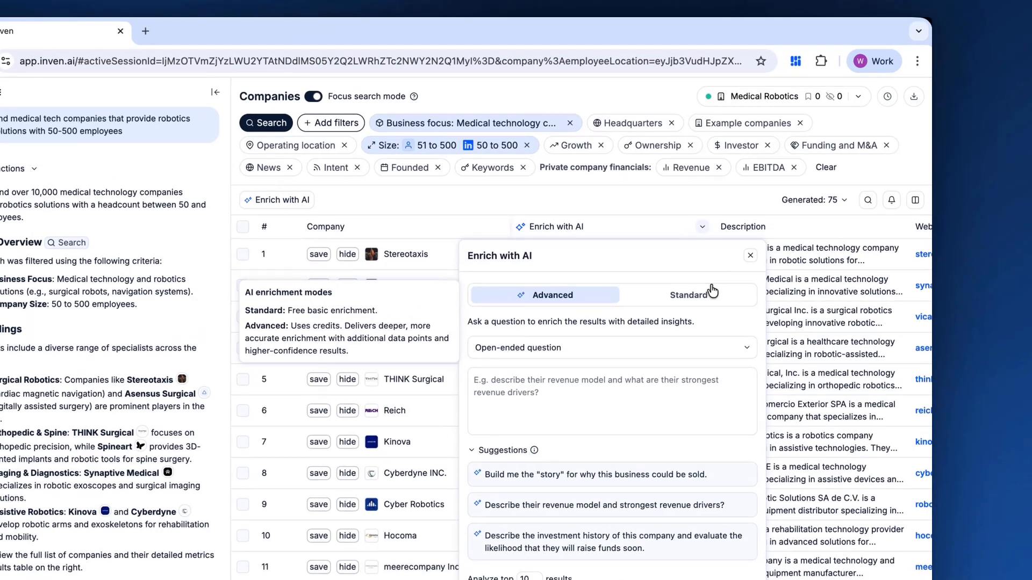
{"action": "left_click", "coordinate": [712, 290]}
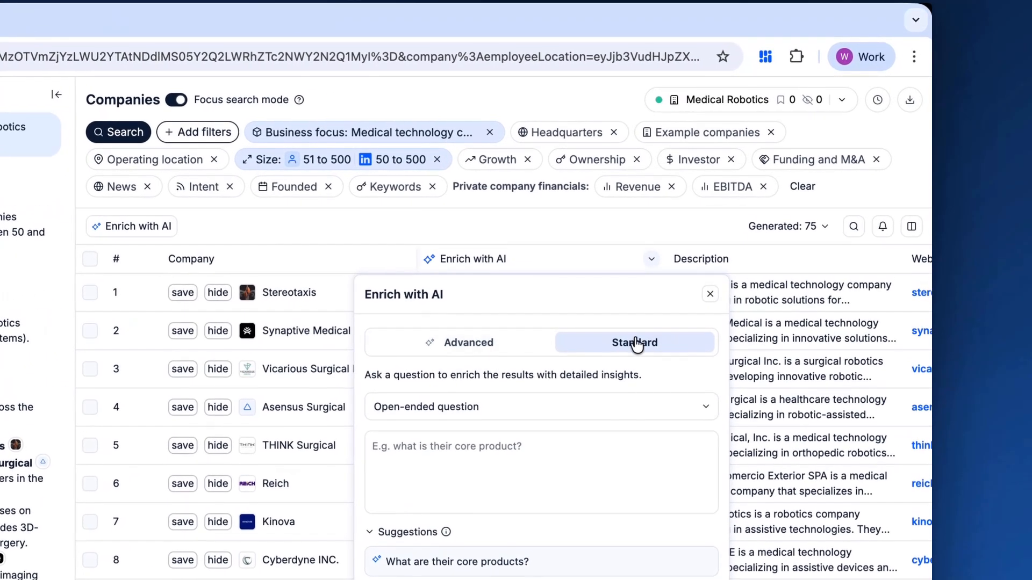
{"action": "left_click", "coordinate": [563, 299]}
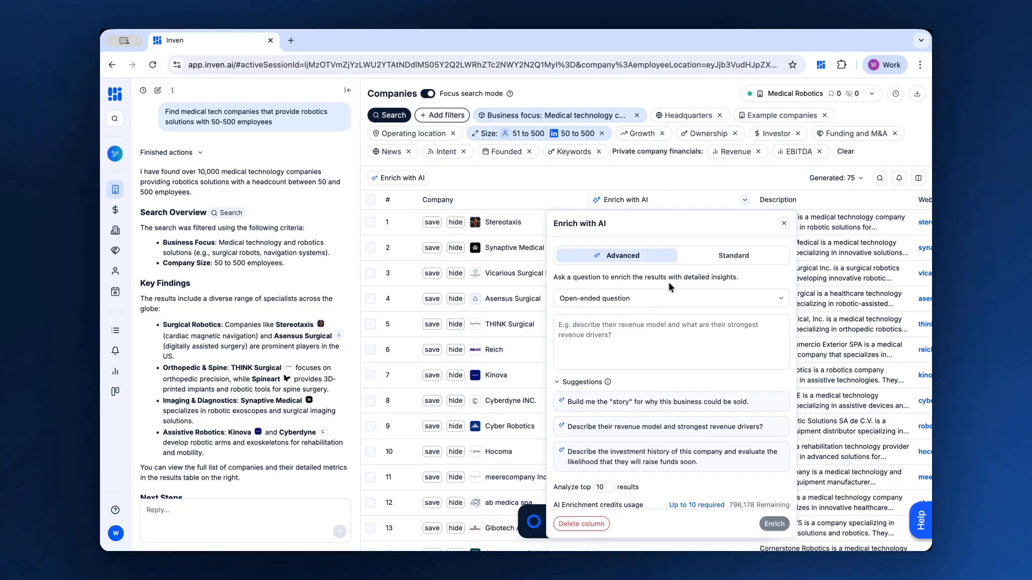
{"action": "left_click", "coordinate": [699, 260]}
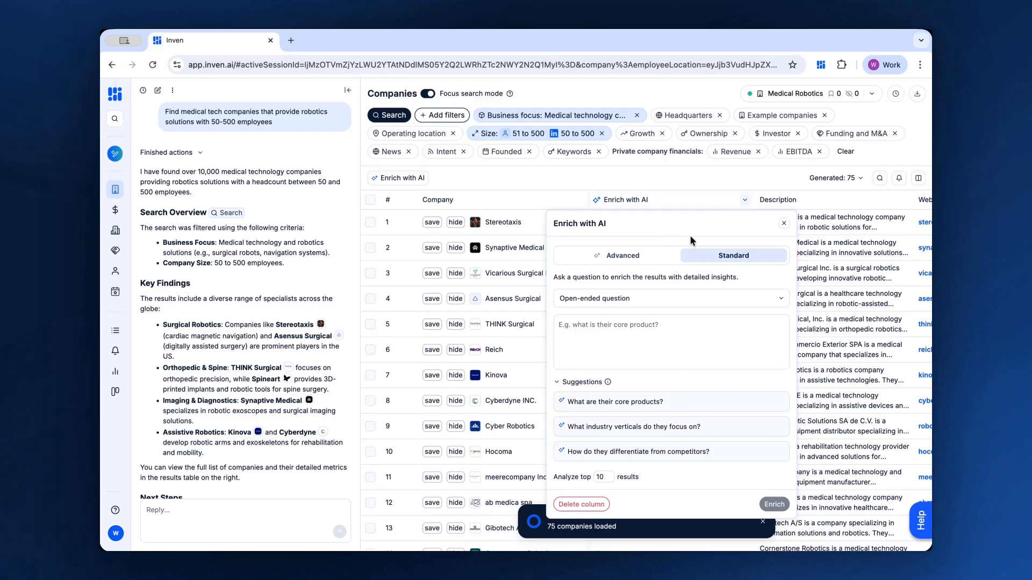
{"action": "left_click", "coordinate": [618, 257]}
Run the enrichment as an open-ended question: "What are the main limitations or risks of their solutions mentioned in research reviews or news?".
{"action": "left_click", "coordinate": [631, 301]}
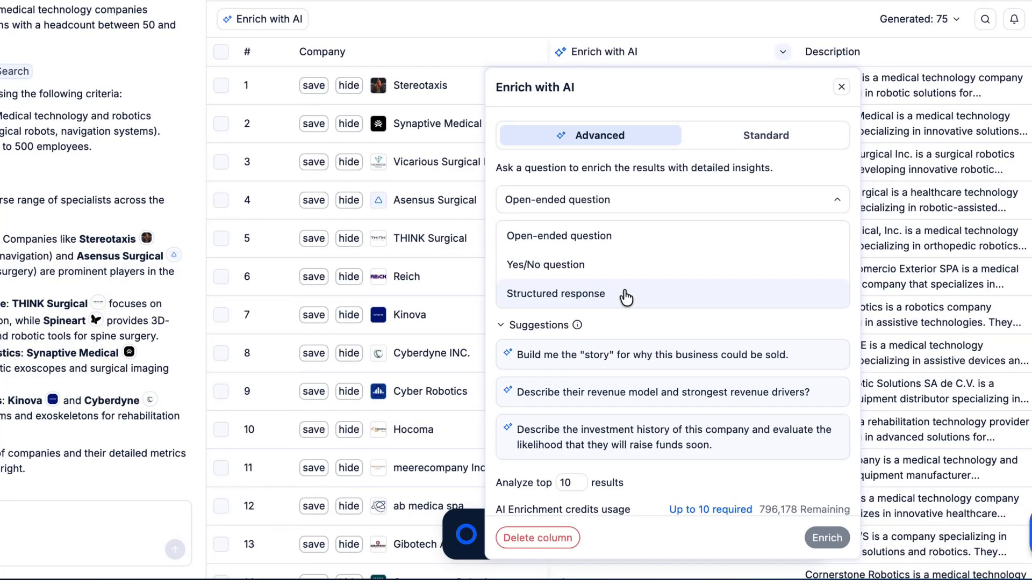
{"action": "left_click", "coordinate": [645, 199]}
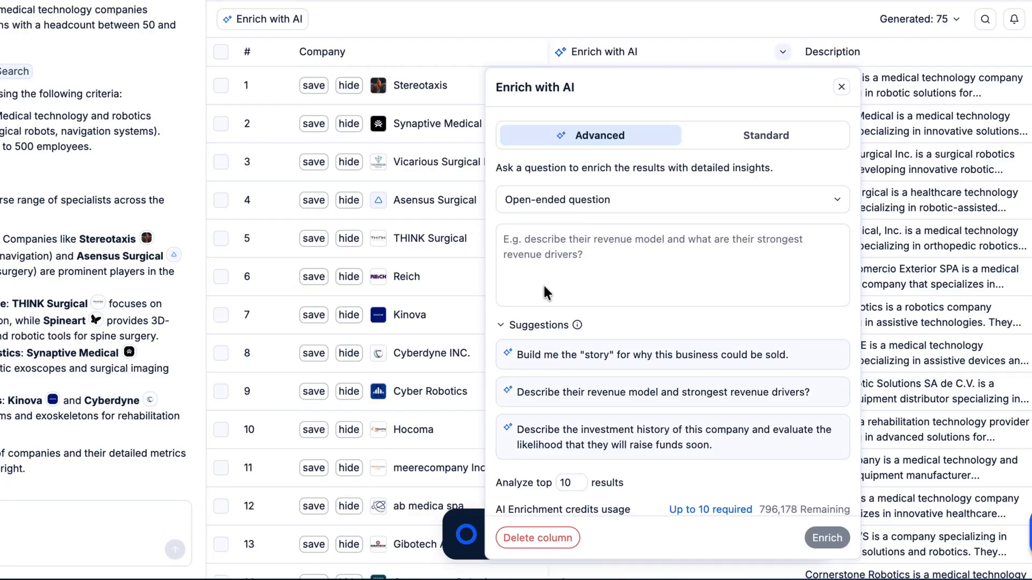
{"action": "left_click", "coordinate": [530, 267]}
{"action": "type", "text": "What are the"}
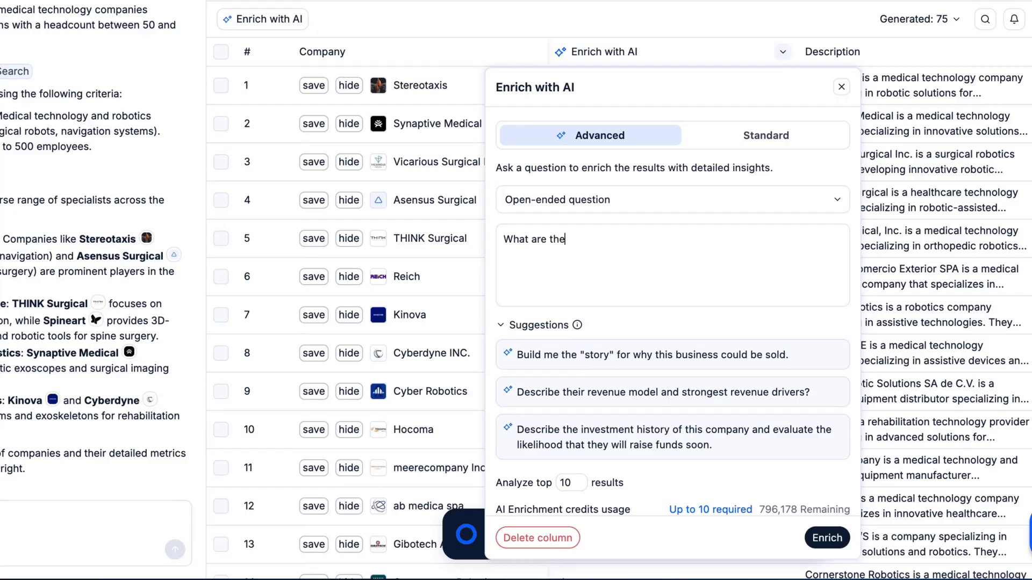
{"action": "type", "text": " main limitations or"}
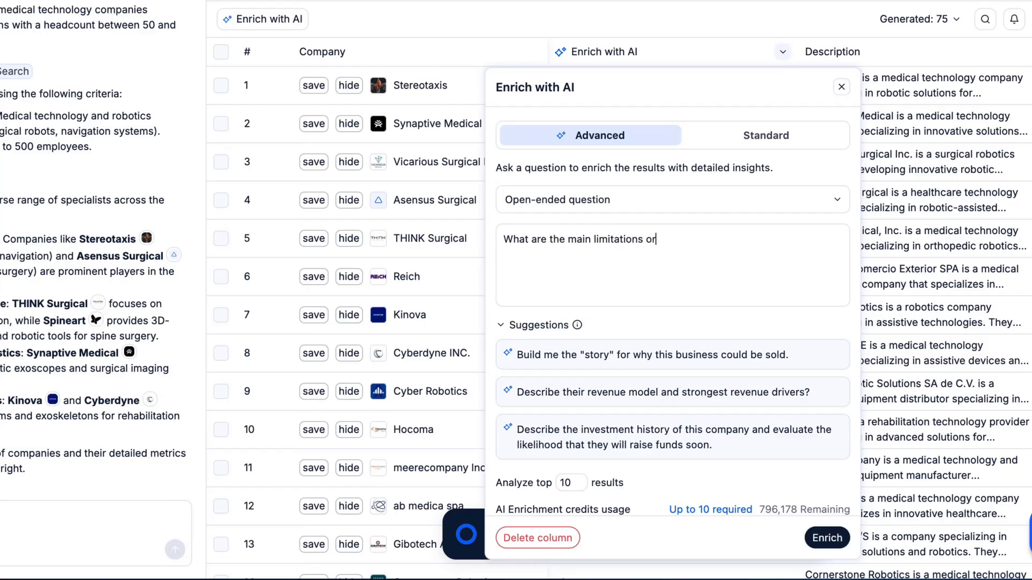
{"action": "type", "text": " risks of their solutions mentioned in researc"}
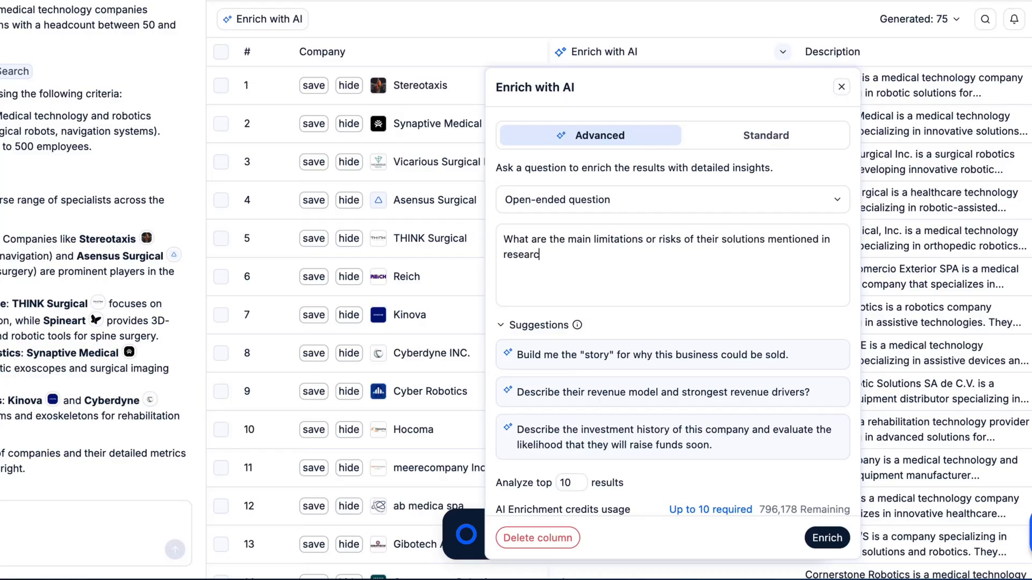
{"action": "type", "text": "h reviews or news?"}
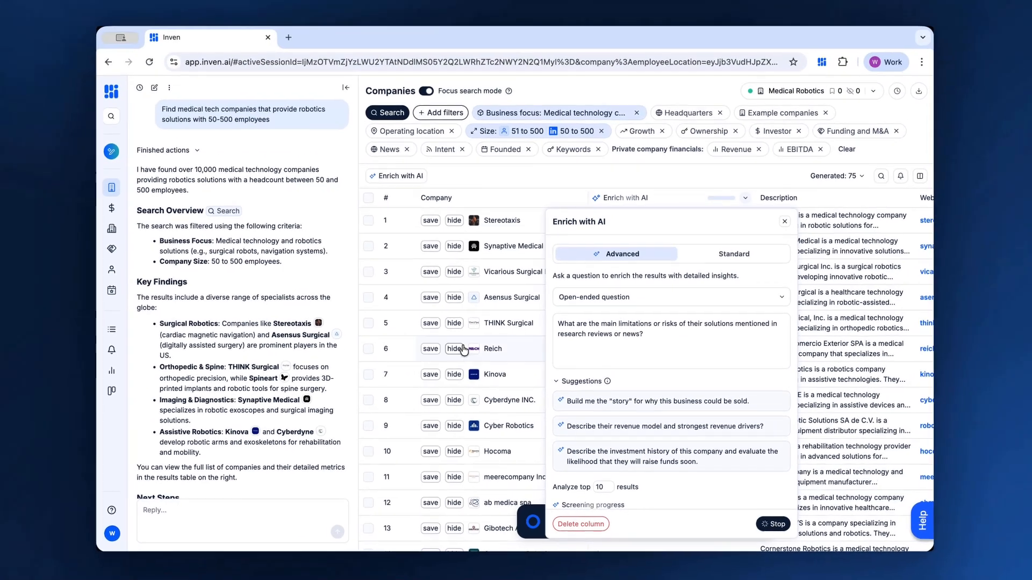
{"action": "left_click", "coordinate": [827, 538]}
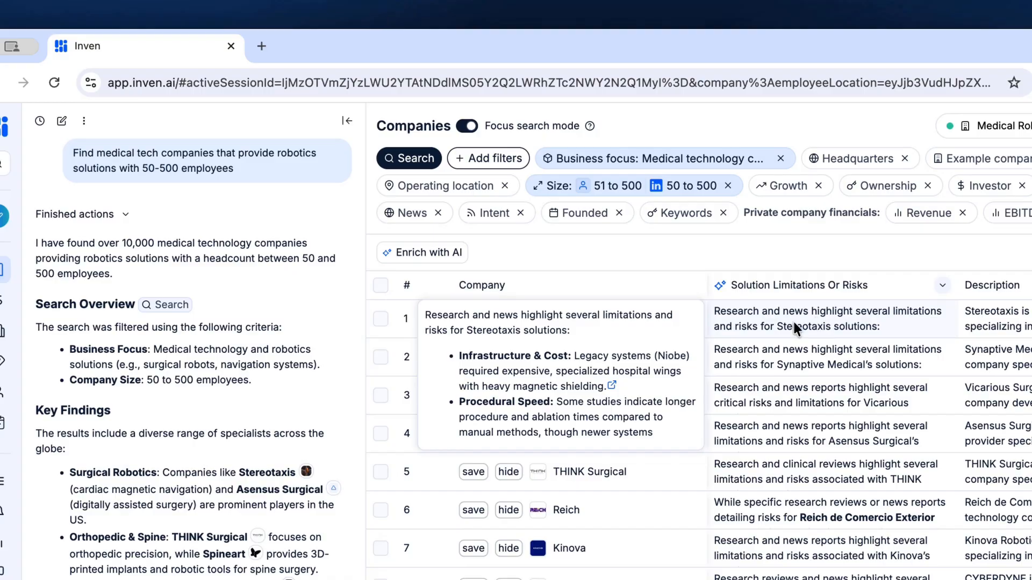
Read the full solution limitations and risks answers, with their sources, for Stereotaxis, Synaptive Medical and THINK Surgical.
{"action": "scroll", "coordinate": [636, 373], "scroll_direction": "down", "scroll_amount": 4}
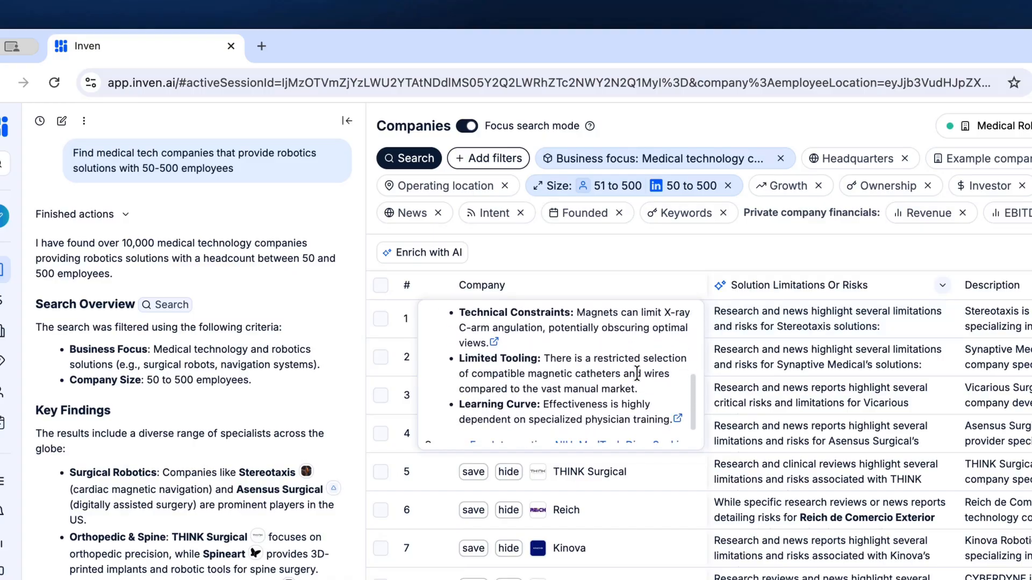
{"action": "scroll", "coordinate": [651, 376], "scroll_direction": "down", "scroll_amount": 2}
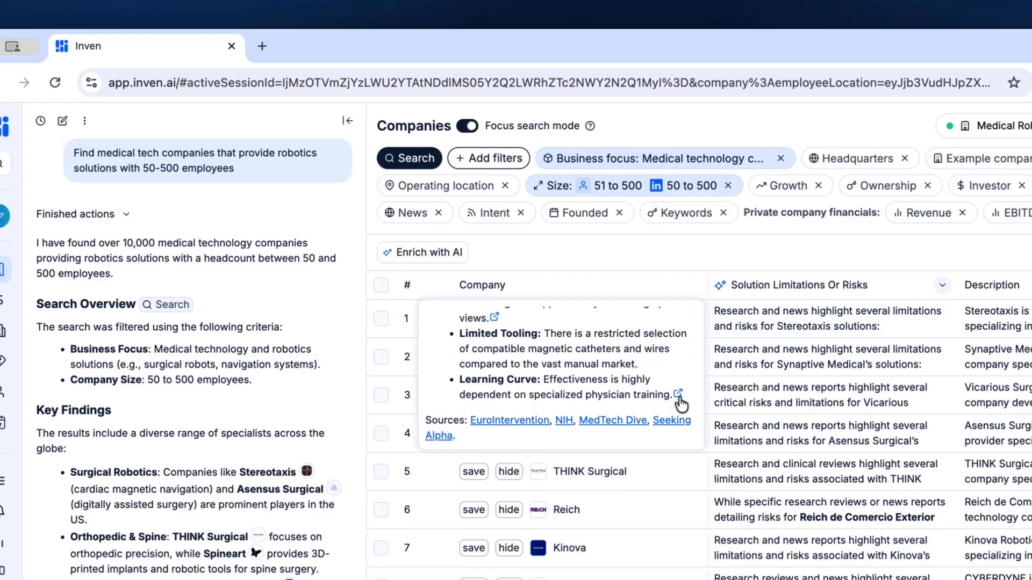
{"action": "scroll", "coordinate": [537, 377], "scroll_direction": "up", "scroll_amount": 3}
{"action": "mouse_move", "coordinate": [810, 365]}
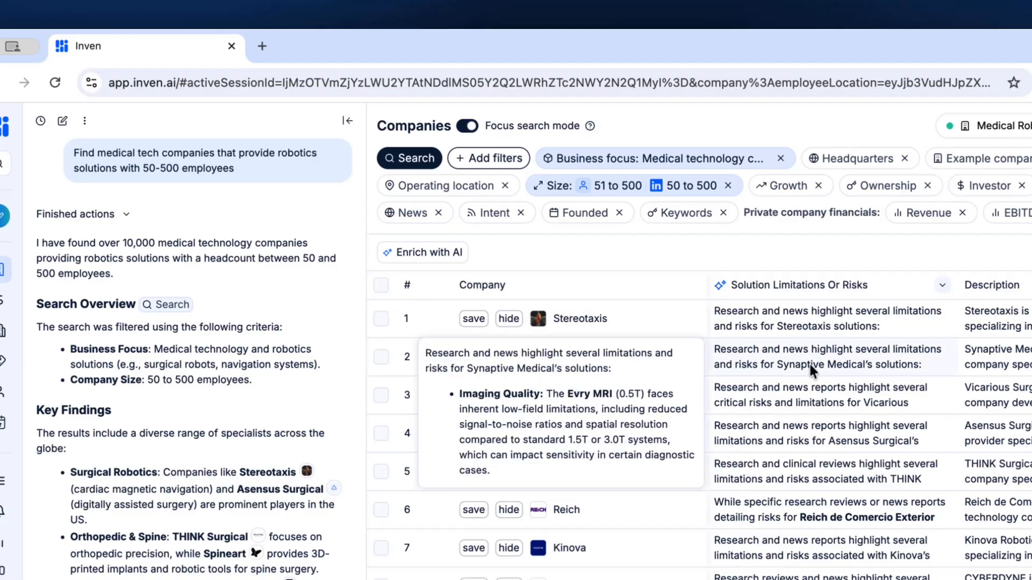
{"action": "scroll", "coordinate": [679, 386], "scroll_direction": "down", "scroll_amount": 2}
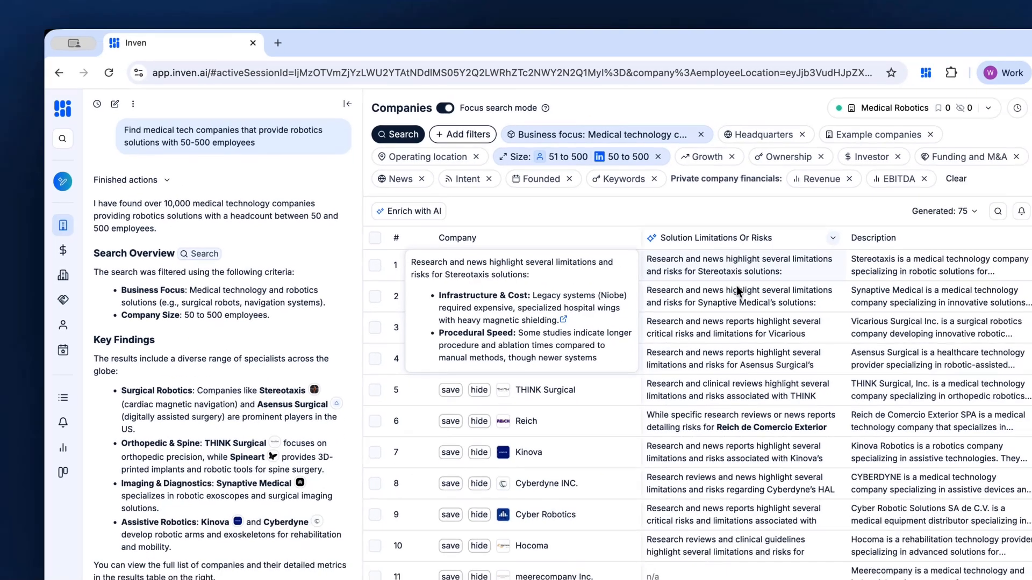
{"action": "mouse_move", "coordinate": [745, 388]}
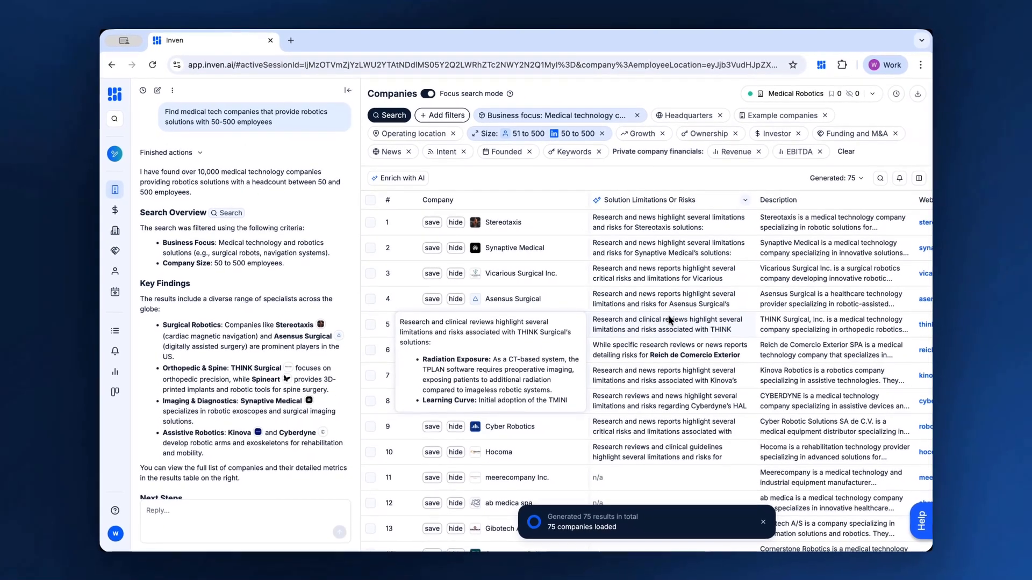
{"action": "scroll", "coordinate": [600, 422], "scroll_direction": "down", "scroll_amount": 1}
{"action": "scroll", "coordinate": [556, 352], "scroll_direction": "down", "scroll_amount": 3}
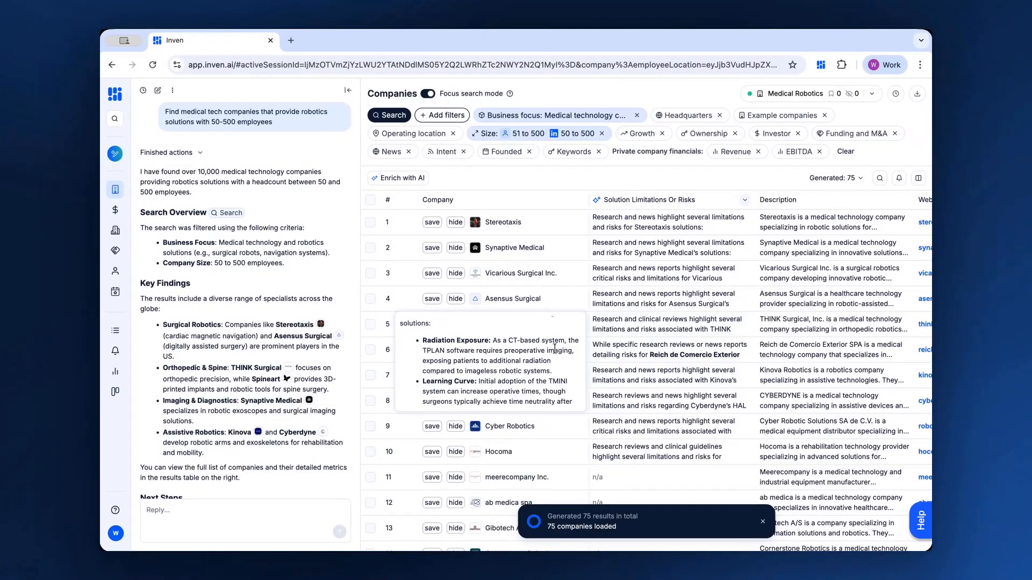
{"action": "scroll", "coordinate": [555, 350], "scroll_direction": "up", "scroll_amount": 1}
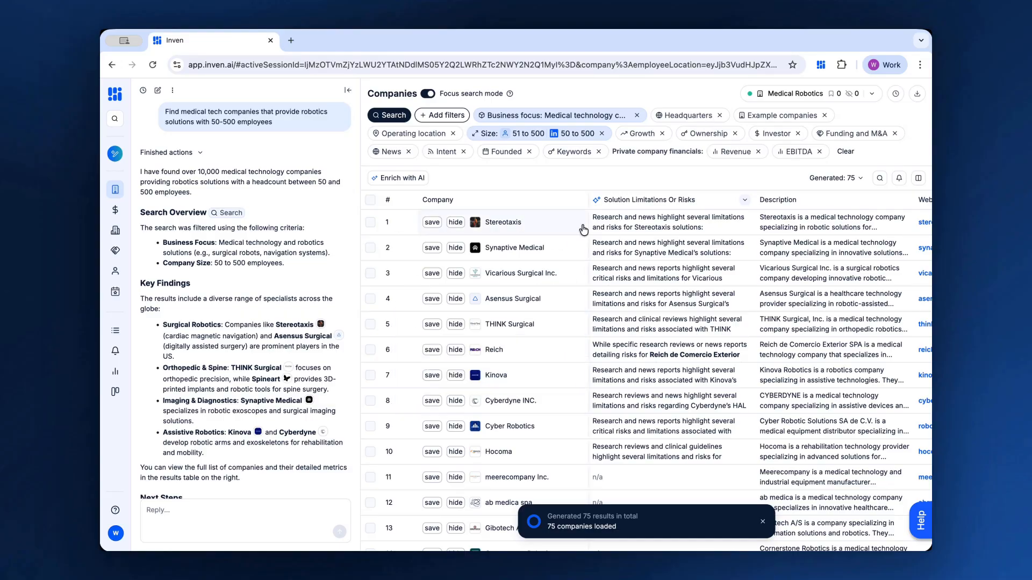
Run a new Structured response enrichment: "List all surgical procedures their solution is currently cleared for, separated by |".
{"action": "left_click", "coordinate": [402, 178]}
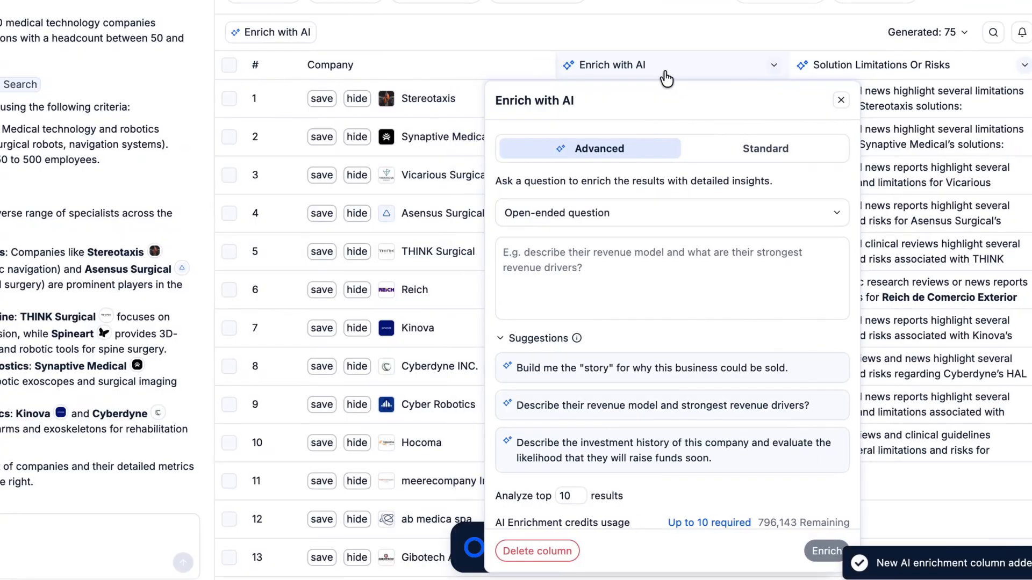
{"action": "left_click", "coordinate": [667, 215]}
{"action": "left_click", "coordinate": [565, 307]}
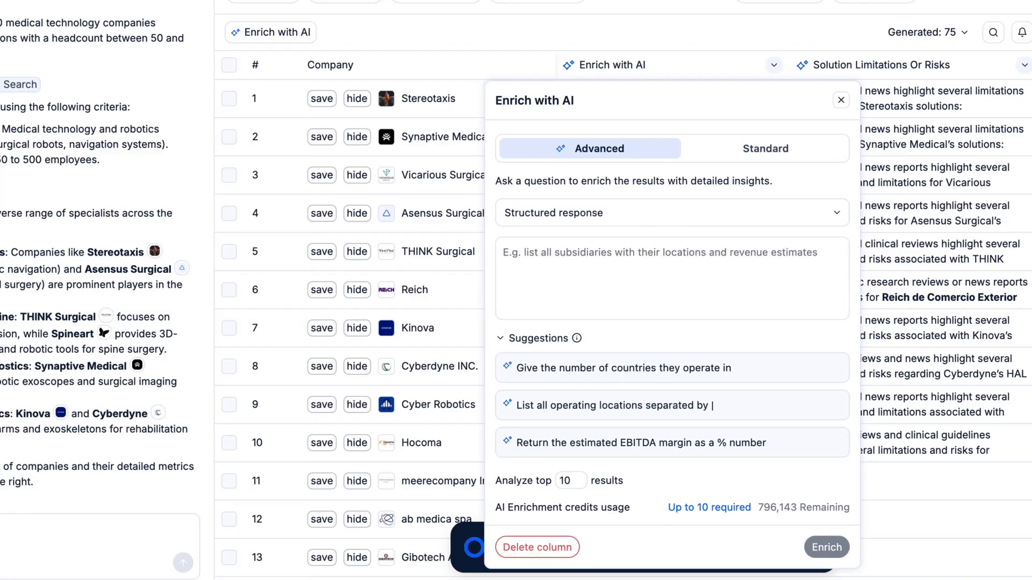
{"action": "left_click", "coordinate": [753, 315]}
{"action": "type", "text": "List all surgical procedures their solution is currently cleared for, separated by |"}
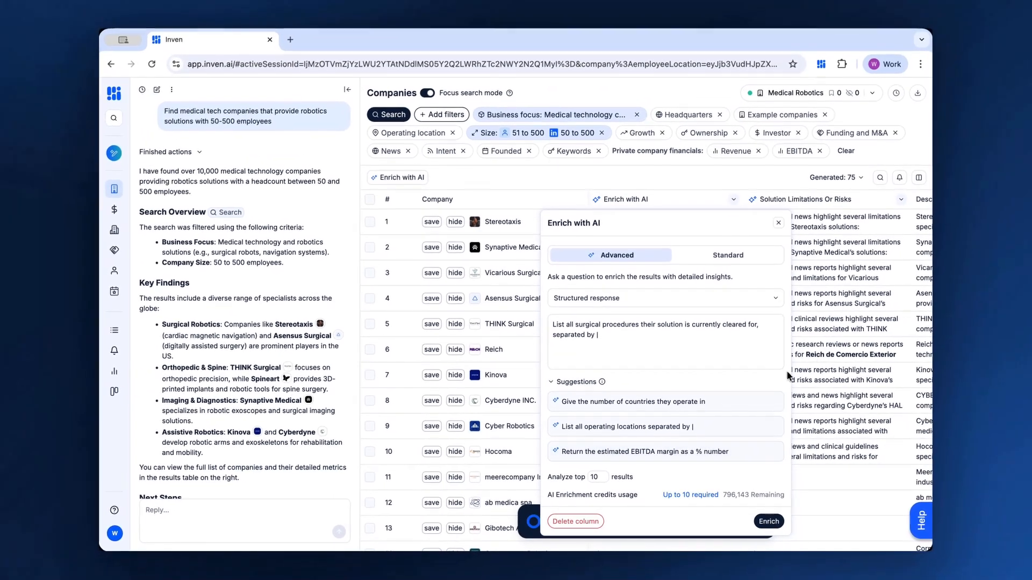
{"action": "left_click", "coordinate": [769, 521]}
{"action": "left_click", "coordinate": [810, 419]}
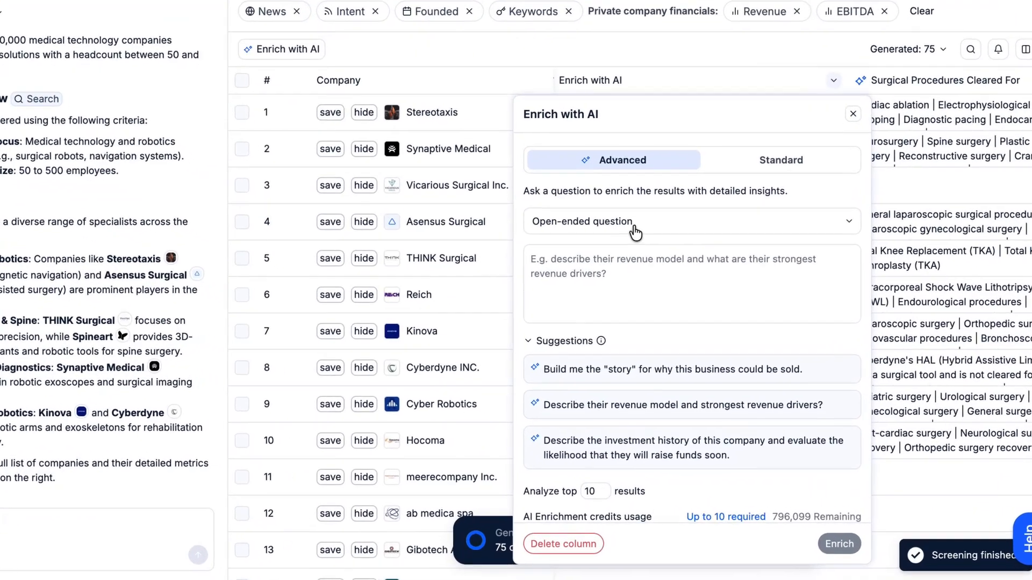
Run a Yes/No question enrichment: "Do they have FDA 510(k) clearance or CE Mark for its primary robotic platform?".
{"action": "left_click", "coordinate": [635, 232]}
{"action": "left_click", "coordinate": [602, 283]}
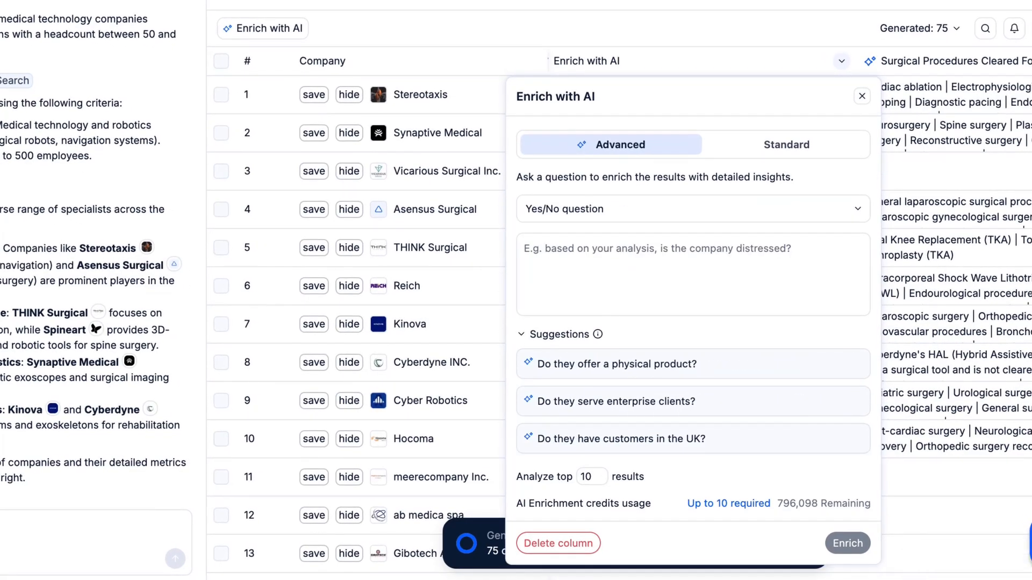
{"action": "left_click", "coordinate": [611, 257]}
{"action": "type", "text": "Do they have FDA 510(k) clearance or CE Mark for its primary robotic platform?"}
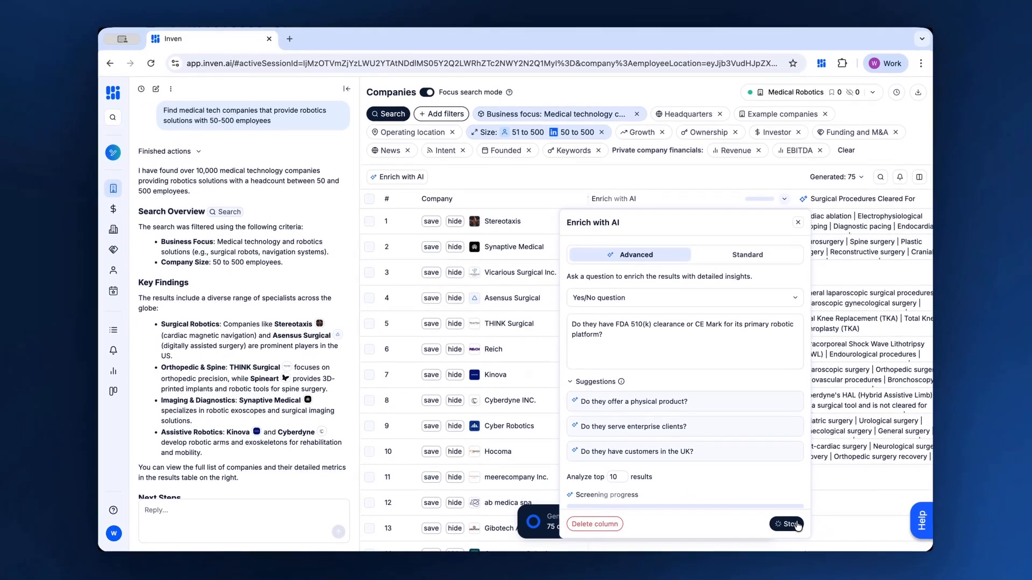
{"action": "left_click", "coordinate": [796, 524]}
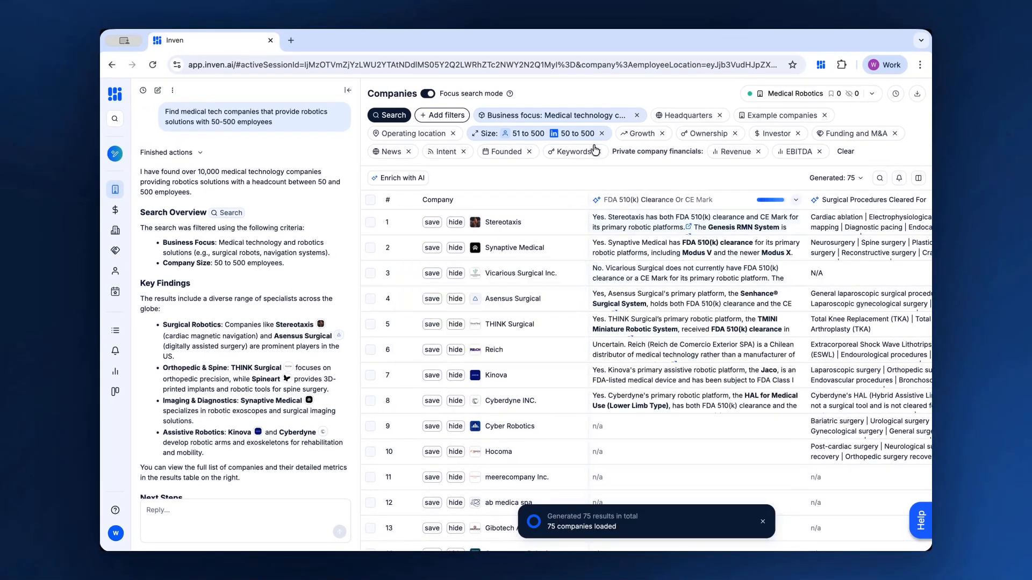
Review the FDA 510(k) clearance or CE Mark answers for the first companies alongside the other enrichment columns.
{"action": "mouse_move", "coordinate": [613, 221]}
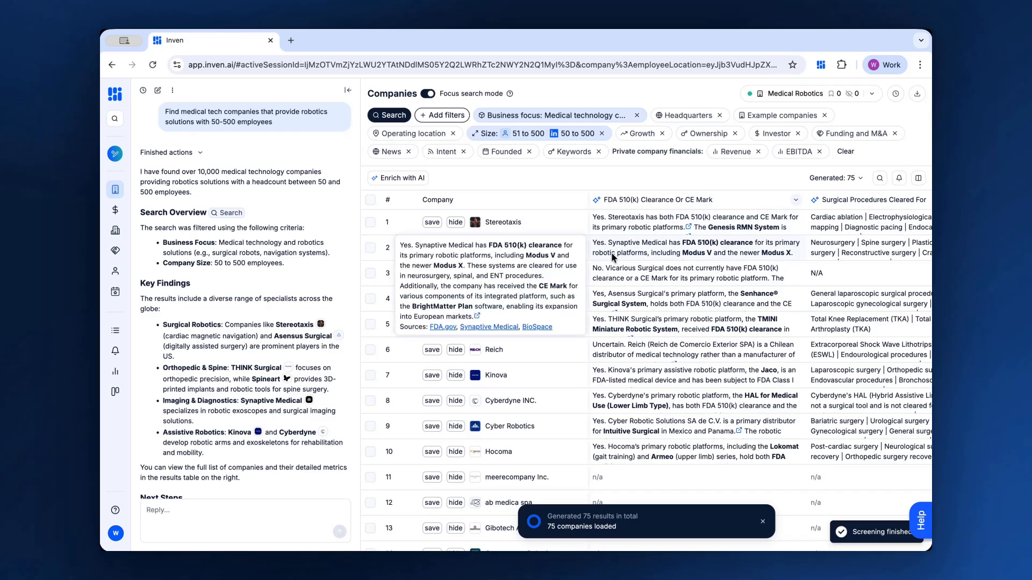
{"action": "mouse_move", "coordinate": [613, 285]}
{"action": "mouse_move", "coordinate": [617, 307]}
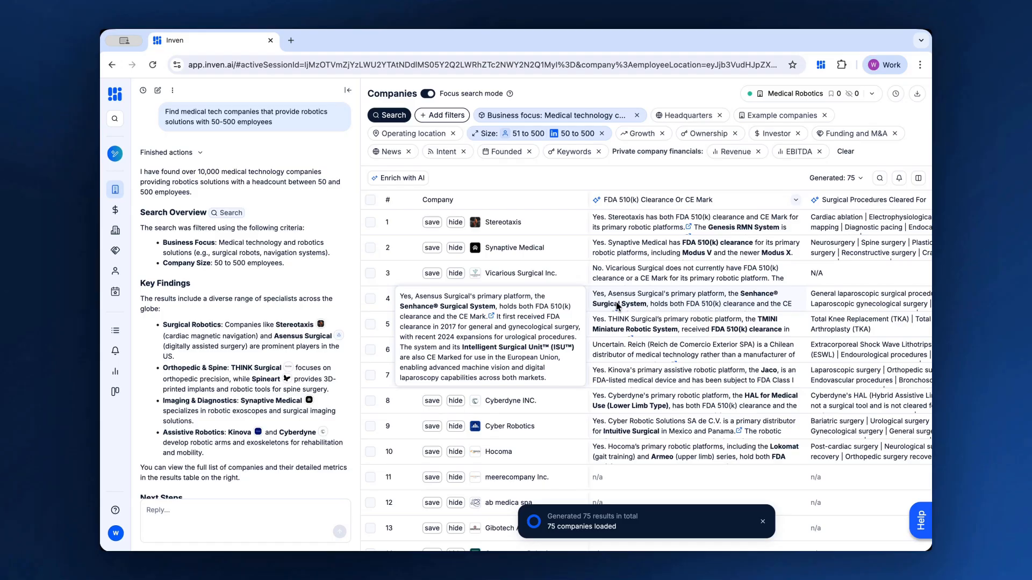
{"action": "scroll", "coordinate": [701, 316], "scroll_direction": "right", "scroll_amount": 4}
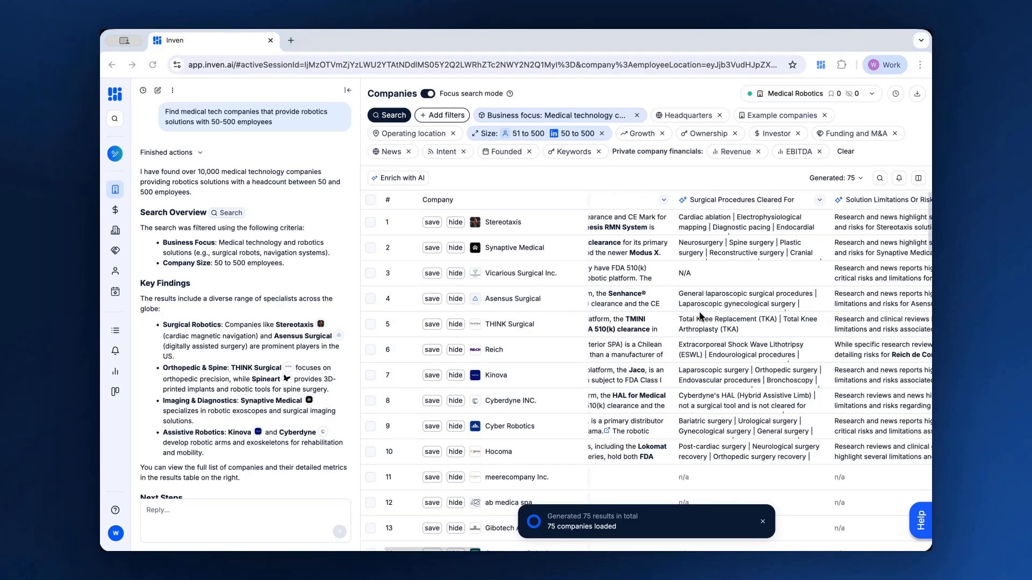
{"action": "scroll", "coordinate": [701, 317], "scroll_direction": "left", "scroll_amount": 3}
{"action": "scroll", "coordinate": [701, 317], "scroll_direction": "left", "scroll_amount": 2}
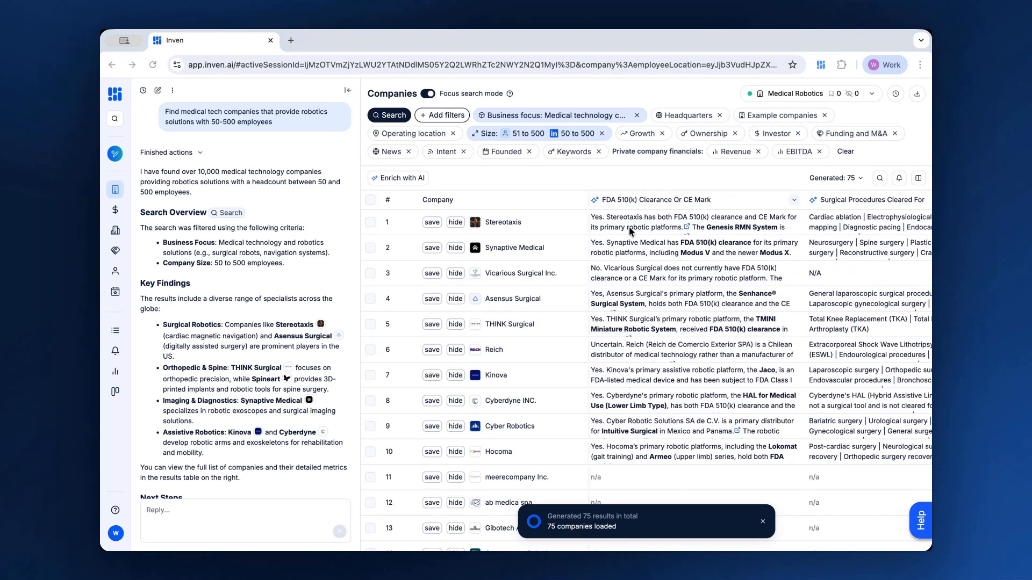
{"action": "scroll", "coordinate": [631, 232], "scroll_direction": "left", "scroll_amount": 1}
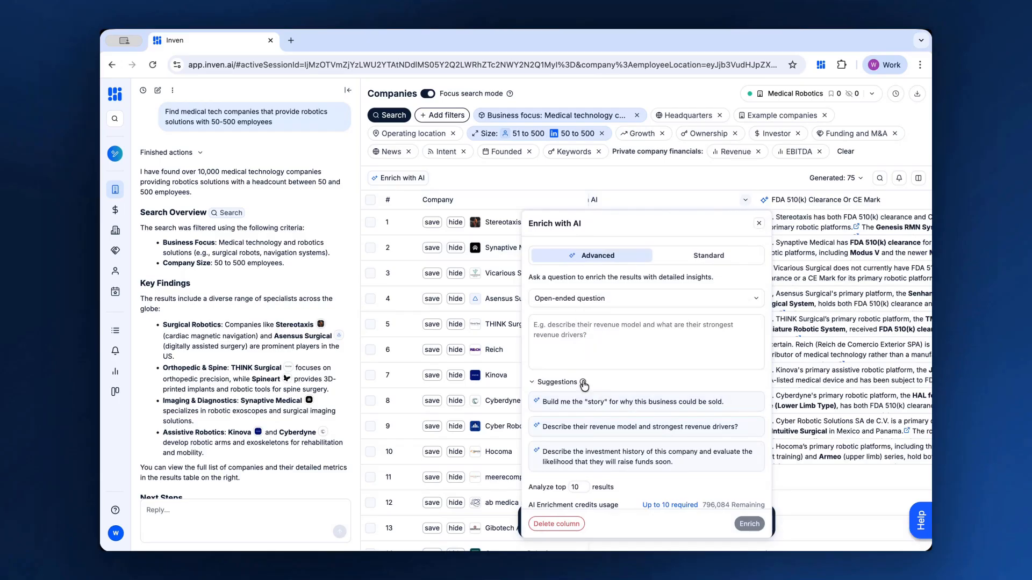
Show the tips for enriching that accompany the suggestions in the new enrichment column.
{"action": "mouse_move", "coordinate": [584, 383]}
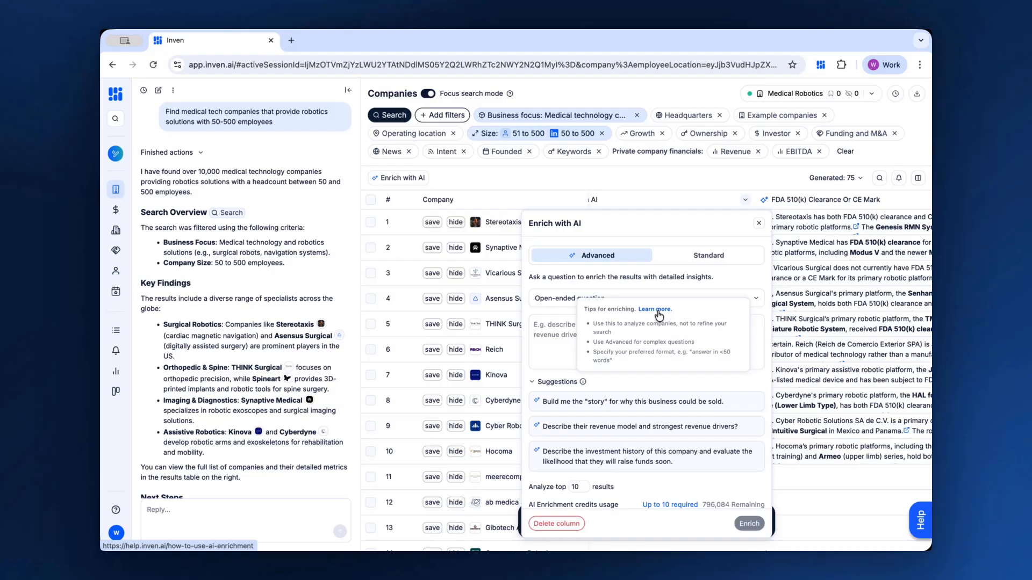